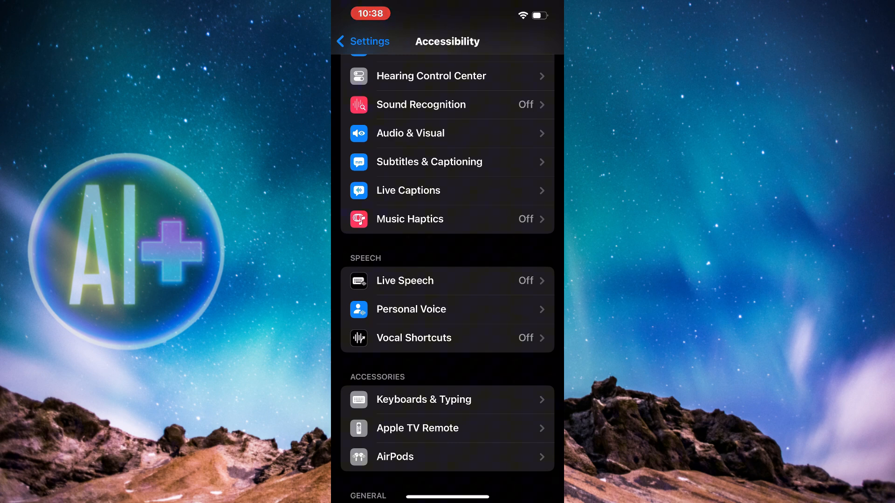
# - Peek at the Vocal Shortcuts page under Accessibility, then back out to the main Settings list
pyautogui.click(447, 338)
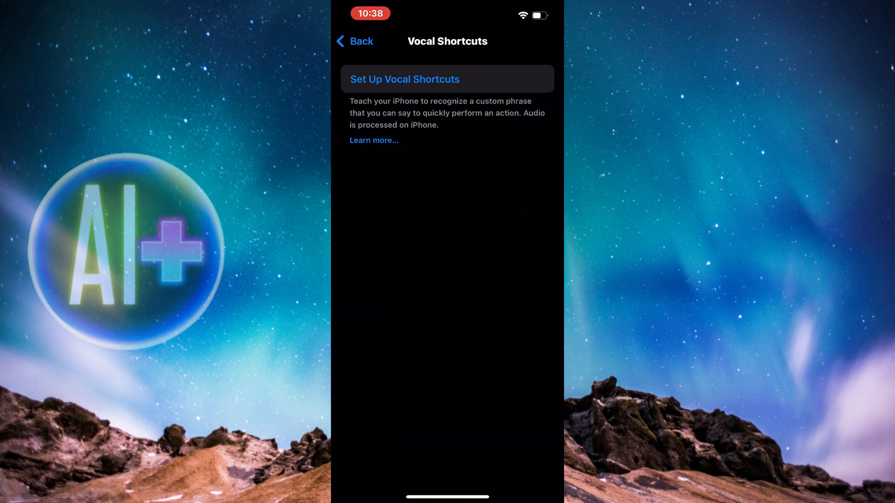
pyautogui.click(355, 41)
pyautogui.scroll(3, 448, 252)
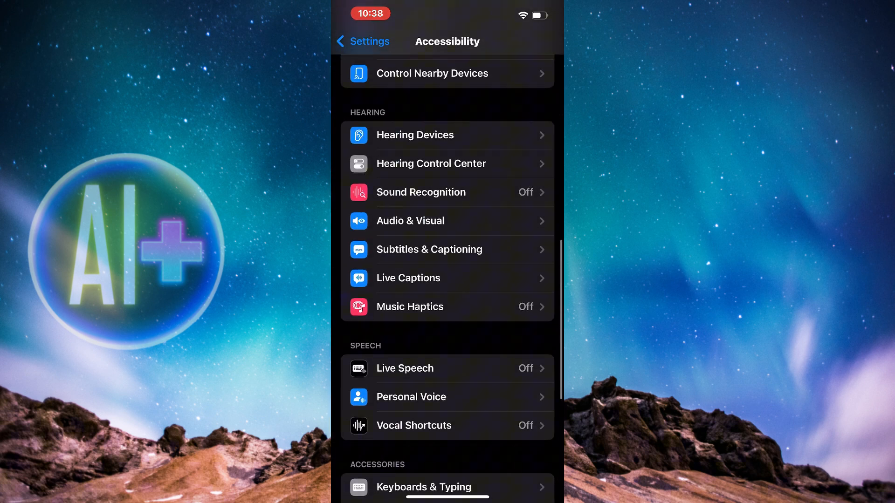
pyautogui.click(344, 41)
pyautogui.scroll(5, 447, 251)
# - Search Settings for 'si', look over the Siri settings, then cancel the search
pyautogui.click(427, 53)
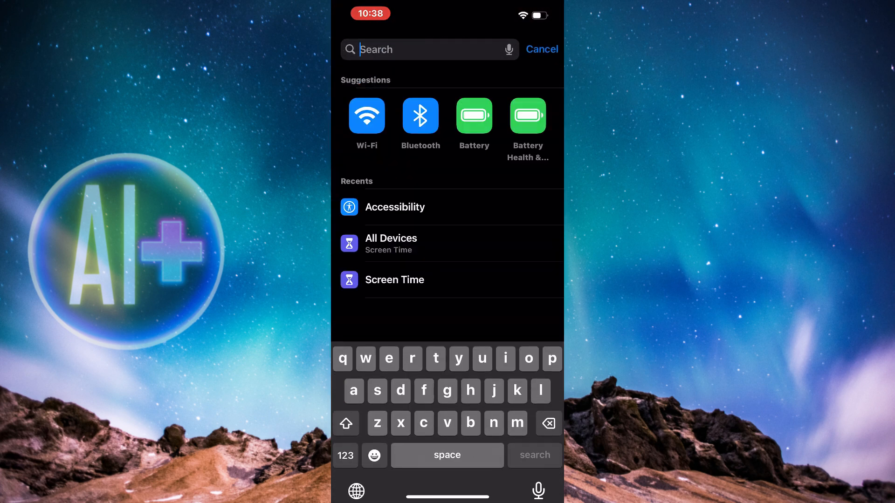
pyautogui.write('si')
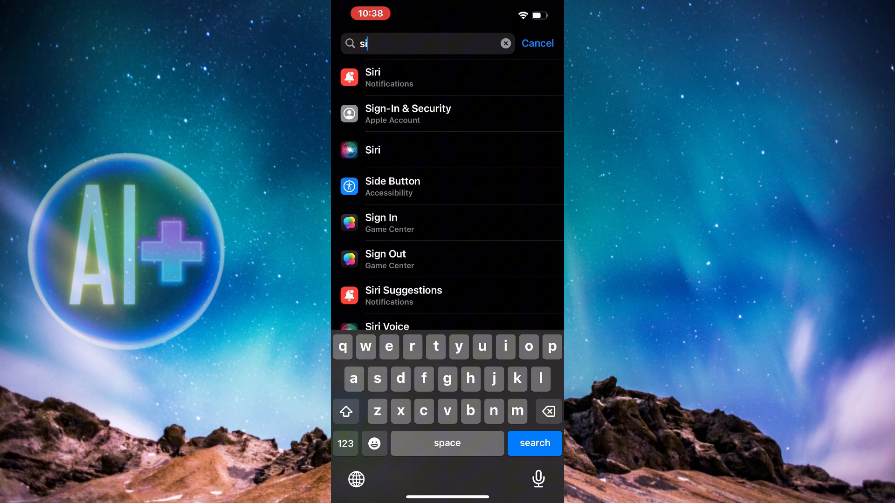
pyautogui.click(448, 151)
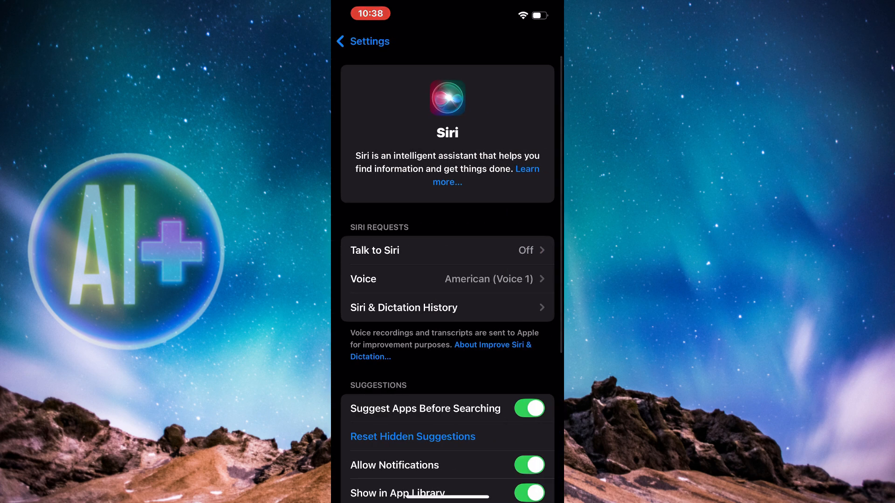
pyautogui.scroll(-1, 448, 280)
pyautogui.click(363, 41)
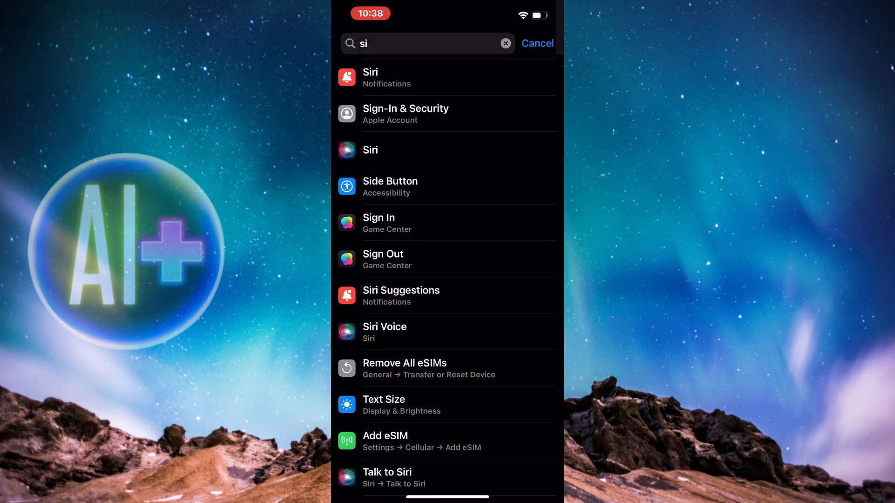
pyautogui.click(537, 42)
pyautogui.scroll(-10, 447, 279)
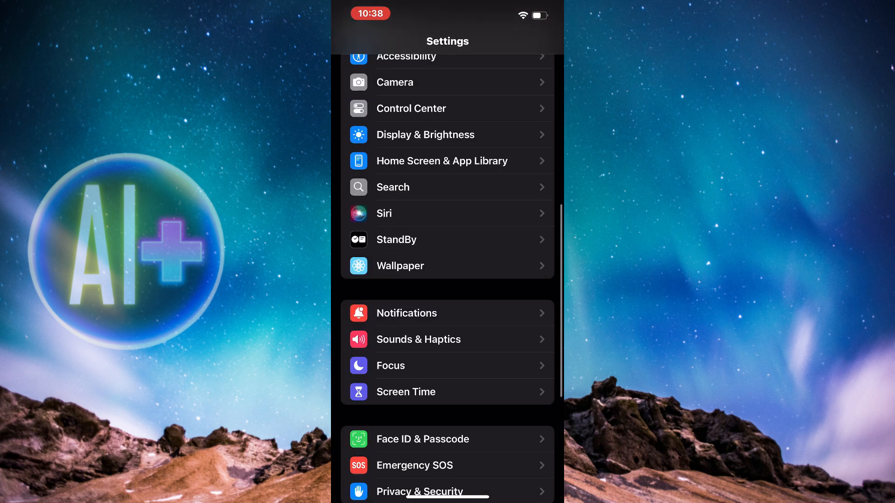
pyautogui.scroll(3, 448, 280)
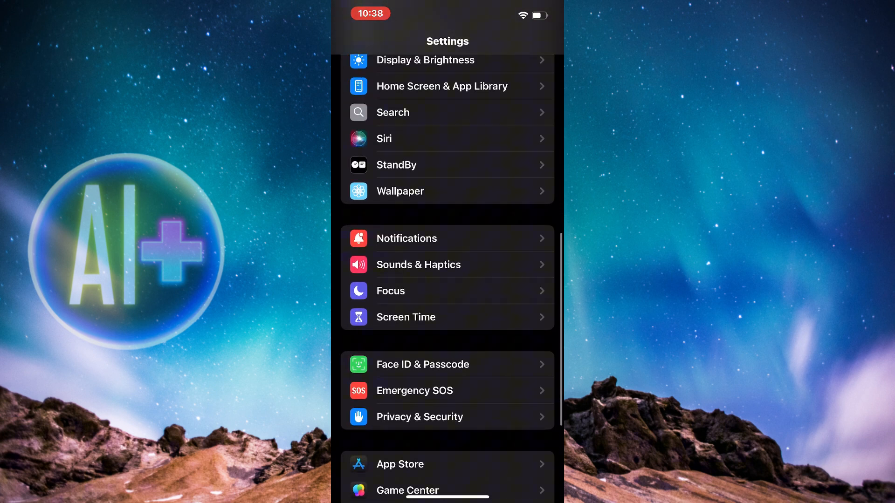
pyautogui.scroll(6, 447, 280)
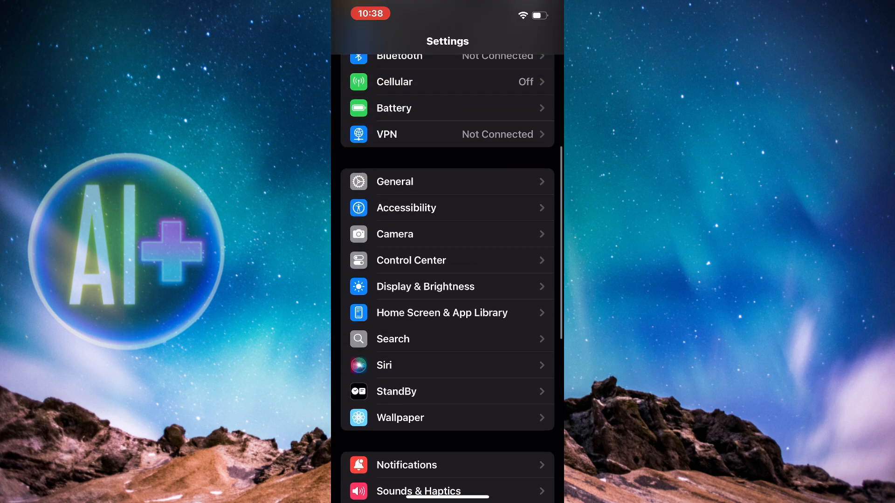
# - Begin setting up a new vocal shortcut from Accessibility > Vocal Shortcuts and continue to Choose Action
pyautogui.click(447, 207)
pyautogui.scroll(-10, 447, 279)
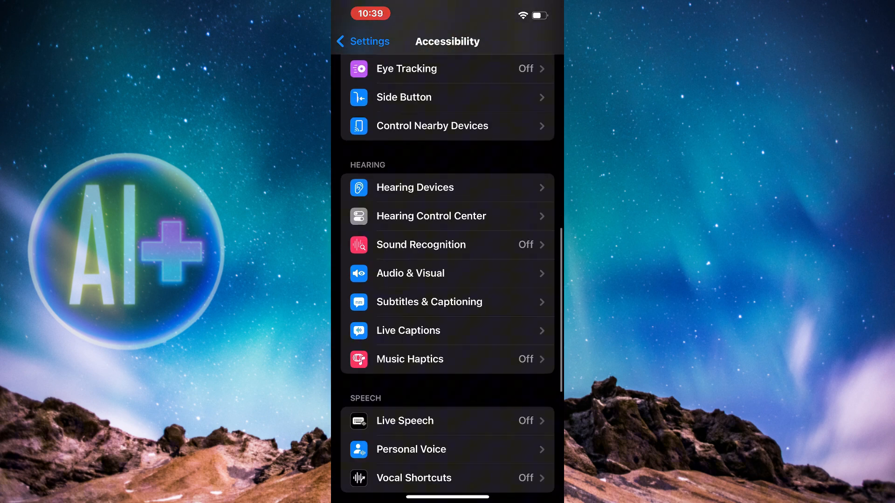
pyautogui.scroll(-2, 448, 280)
pyautogui.click(448, 408)
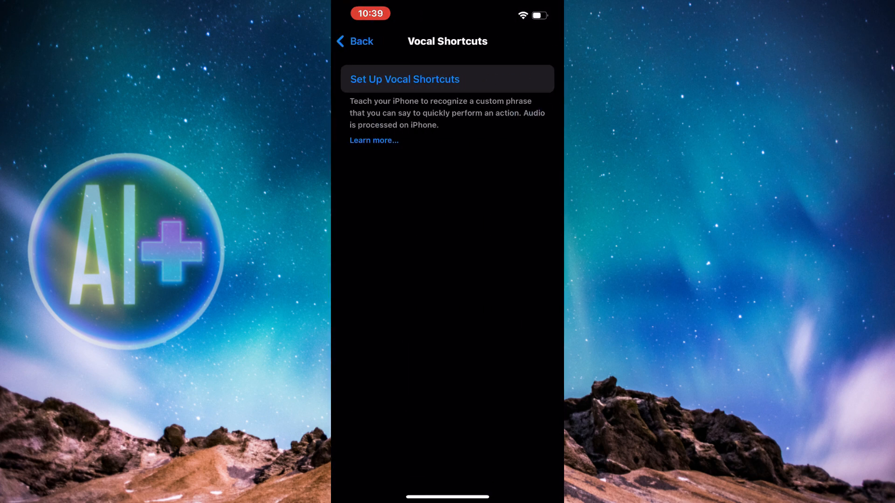
pyautogui.click(448, 79)
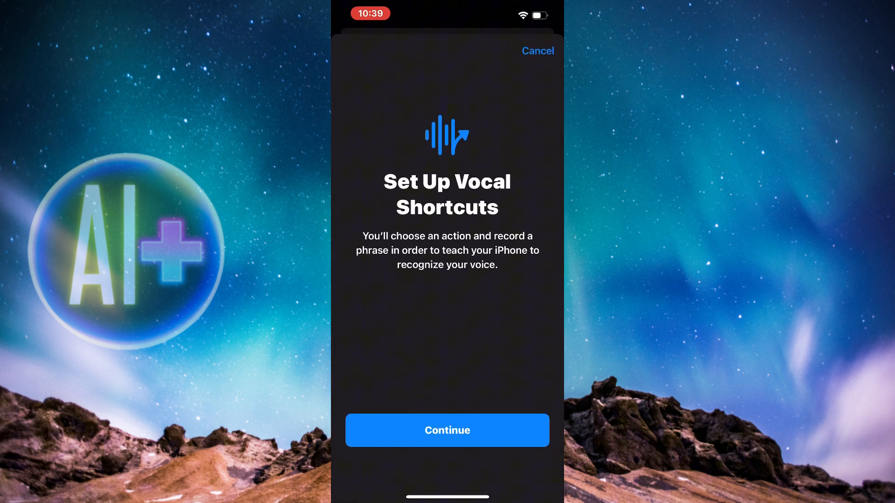
pyautogui.click(448, 430)
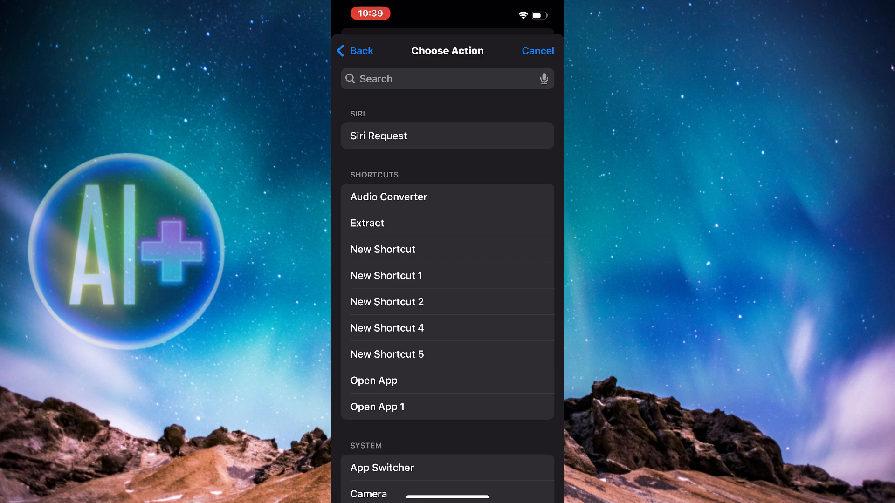
# - Search the action list for 'Si' and choose Siri as the shortcut's action
pyautogui.click(440, 79)
pyautogui.write('siri')
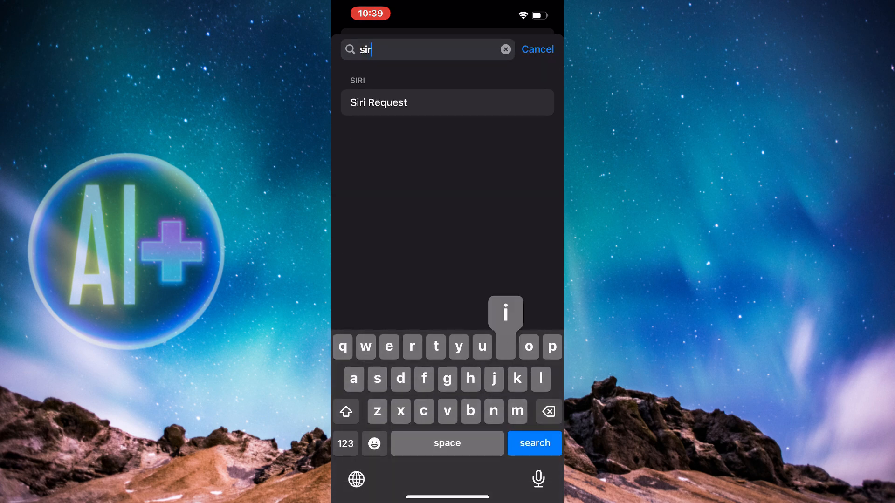
pyautogui.press('BackSpace')
pyautogui.press('BackSpace')
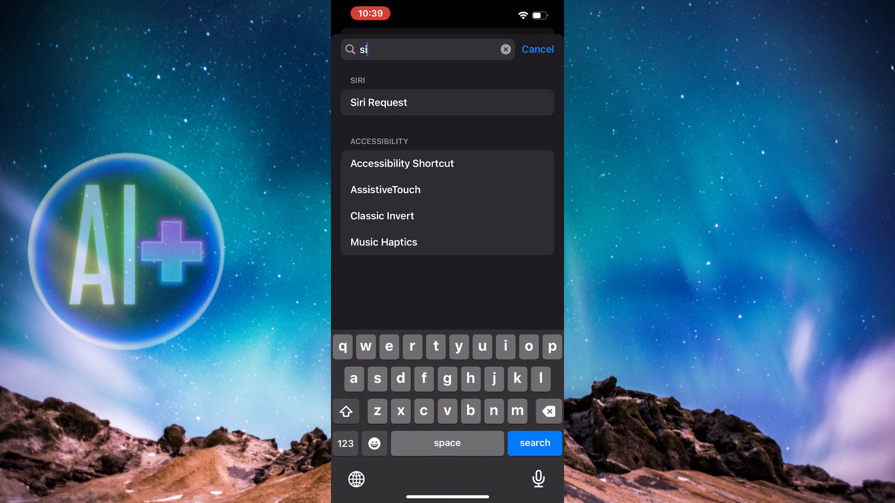
pyautogui.press('BackSpace')
pyautogui.press('BackSpace')
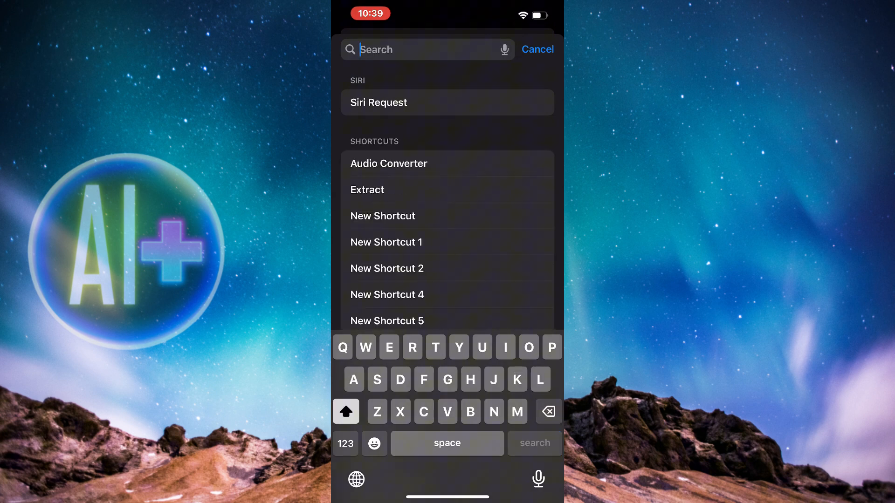
pyautogui.write('Si')
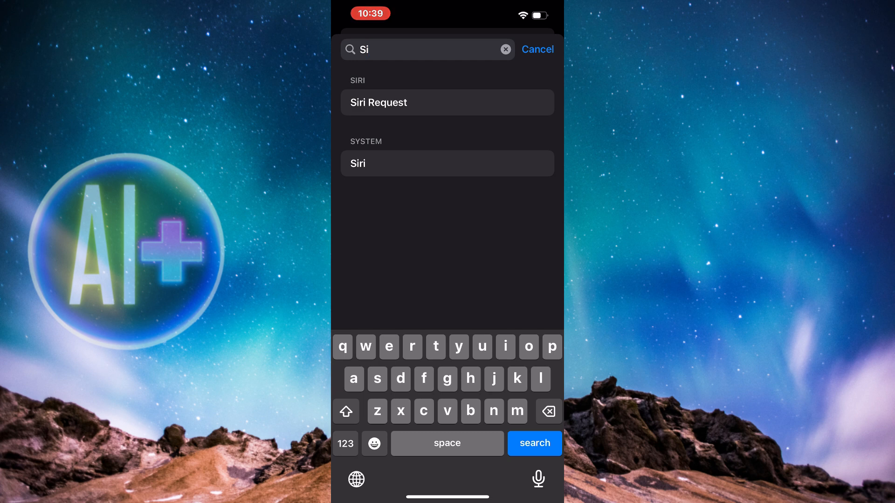
pyautogui.click(448, 163)
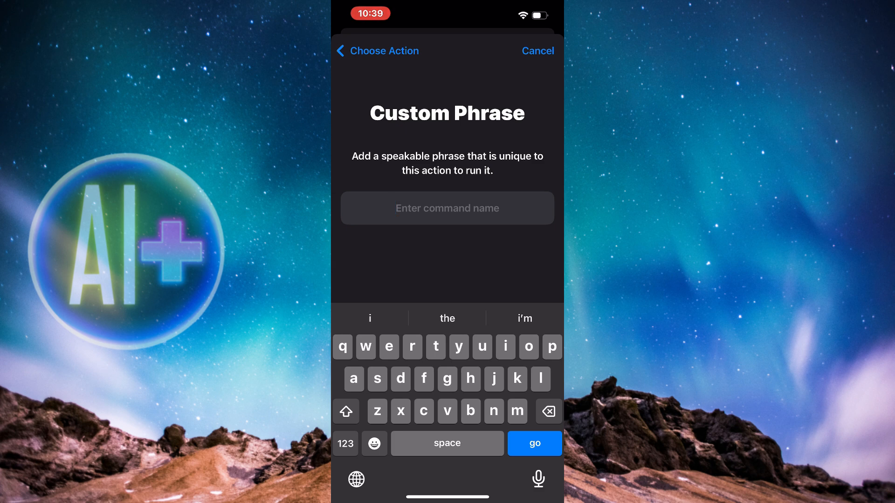
# - Enter the custom phrase 'Amino' and record it until the action is ready
pyautogui.click(346, 411)
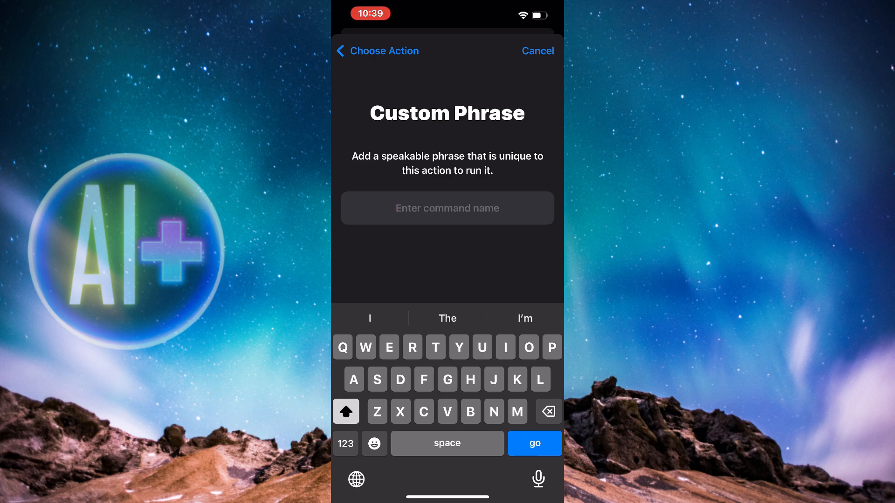
pyautogui.write('Amino')
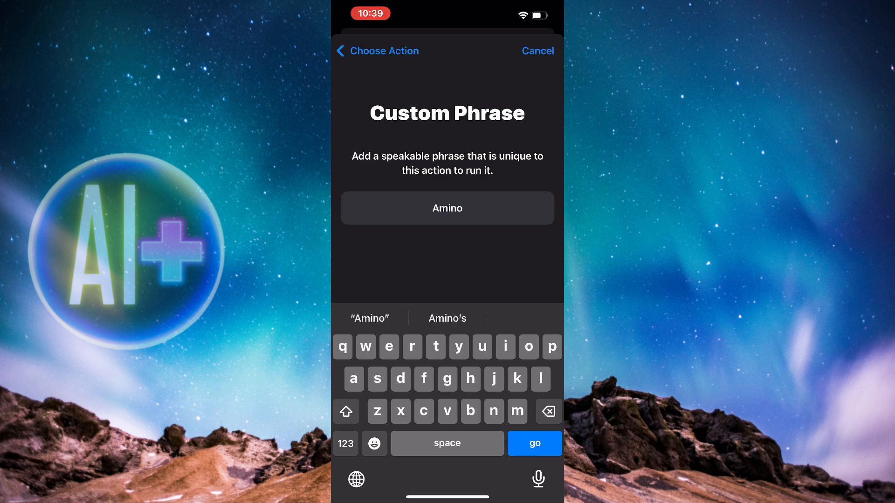
pyautogui.click(535, 443)
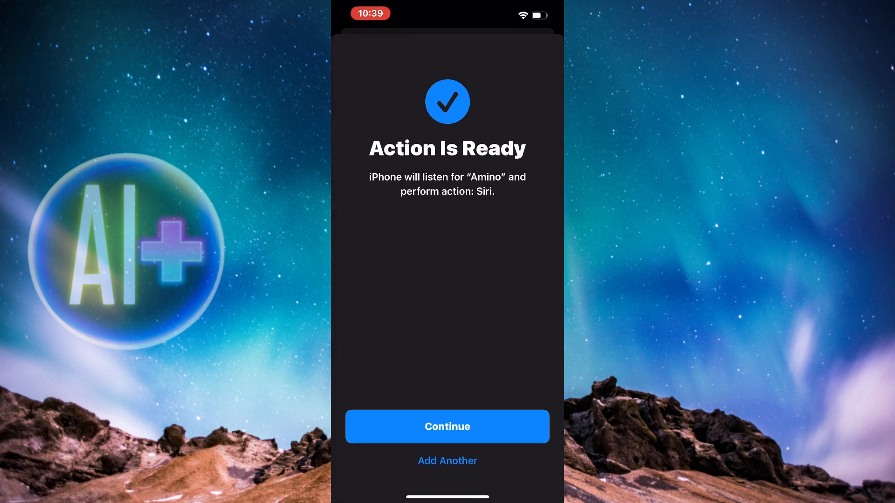
# - Continue past Action Is Ready and dismiss the Improve Assistive Voice Features prompt, leaving Vocal Shortcuts on
pyautogui.click(447, 427)
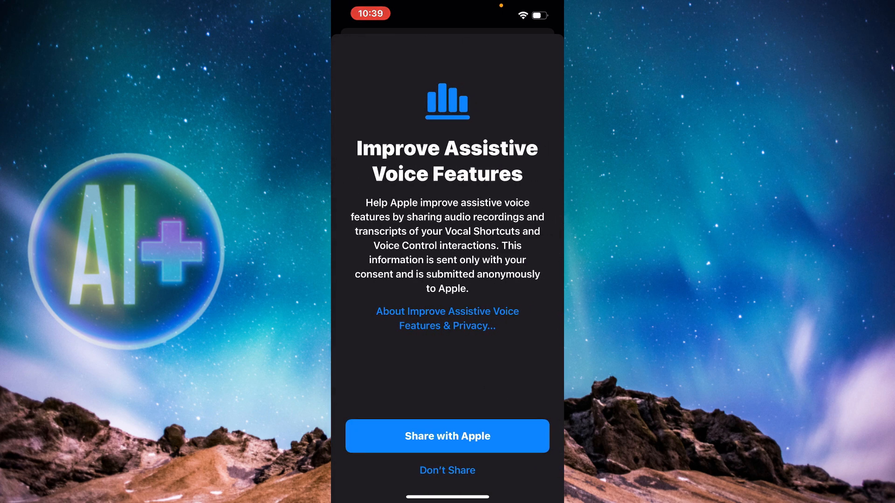
pyautogui.click(448, 436)
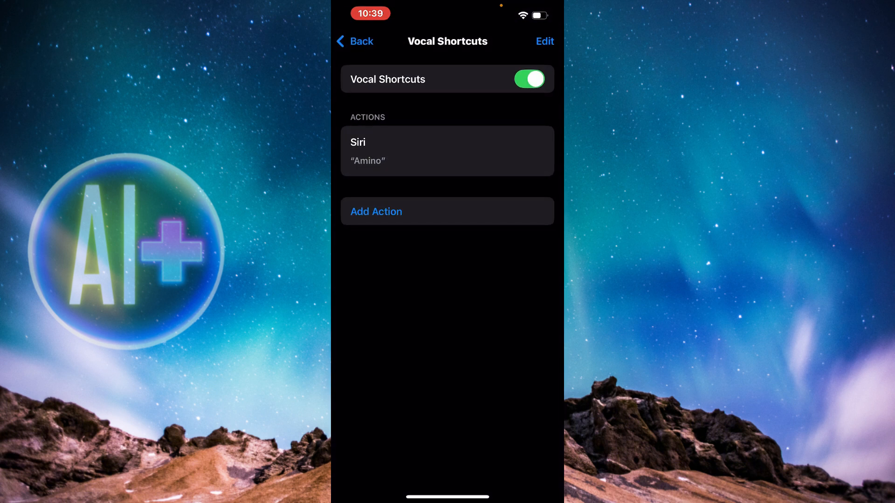